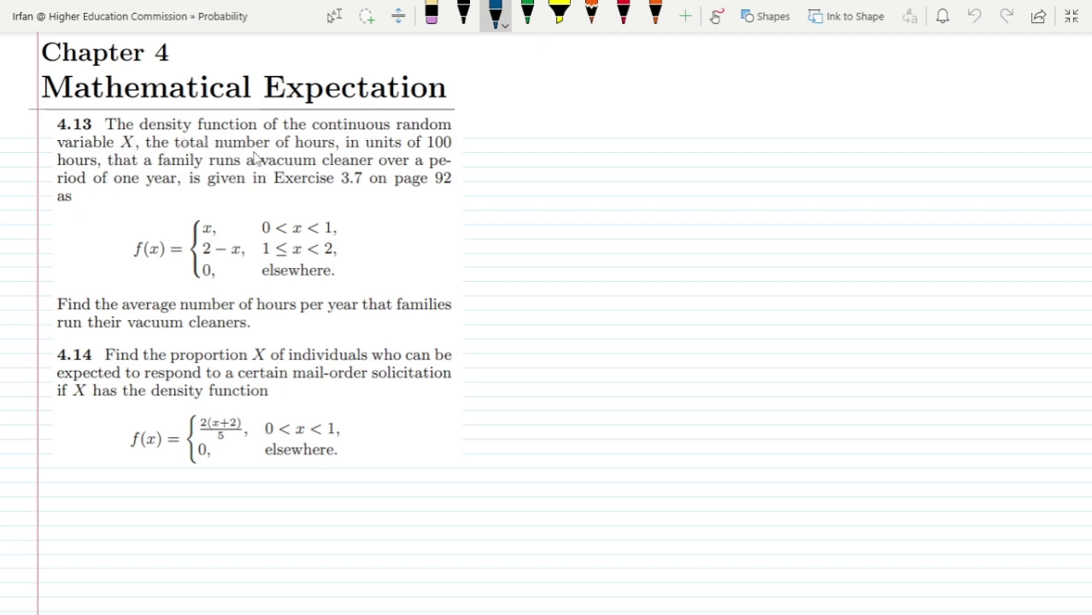
Underline '100' in 4.13's 'units of 100 hours' with blue ink
left_click_drag(427, 151, 452, 144)
Draw a blue bracket beside problem 4.13 with an arrow pointing right
mouse_move(466, 121)
left_mouse_down()
mouse_move(489, 148)
mouse_move(498, 301)
mouse_move(451, 322)
left_mouse_up()
left_click_drag(492, 137, 521, 130)
left_click_drag(511, 125, 517, 137)
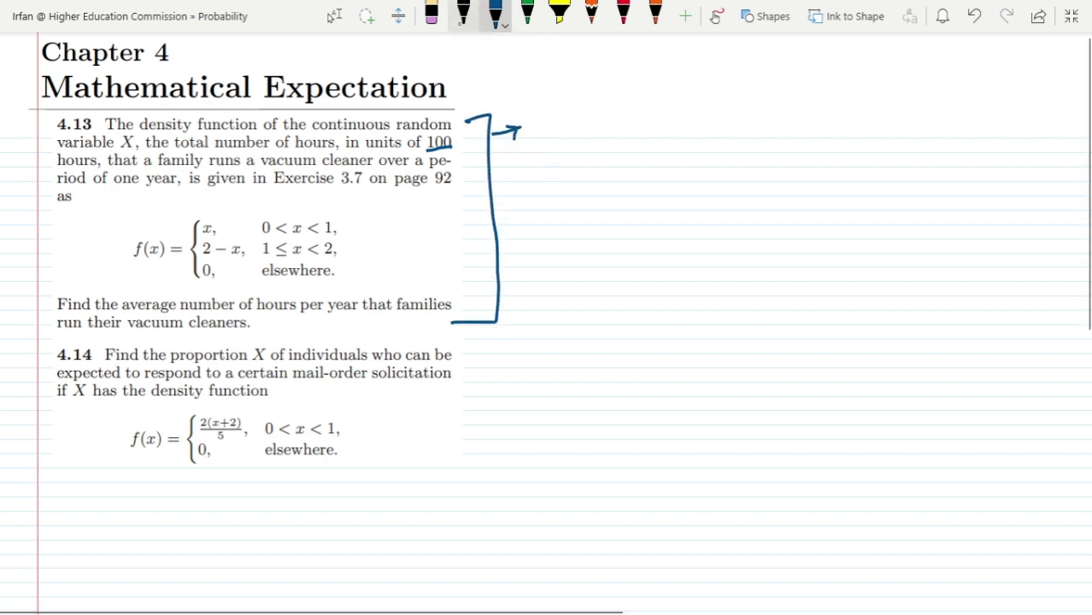
Write E(x) = ∫x f(x)dx in black ink on the blank working area
left_click(463, 12)
mouse_move(552, 77)
left_mouse_down()
mouse_move(561, 94)
mouse_move(589, 99)
left_mouse_up()
mouse_move(596, 73)
left_mouse_down()
mouse_move(600, 101)
mouse_move(628, 84)
left_mouse_up()
left_click_drag(617, 93, 629, 92)
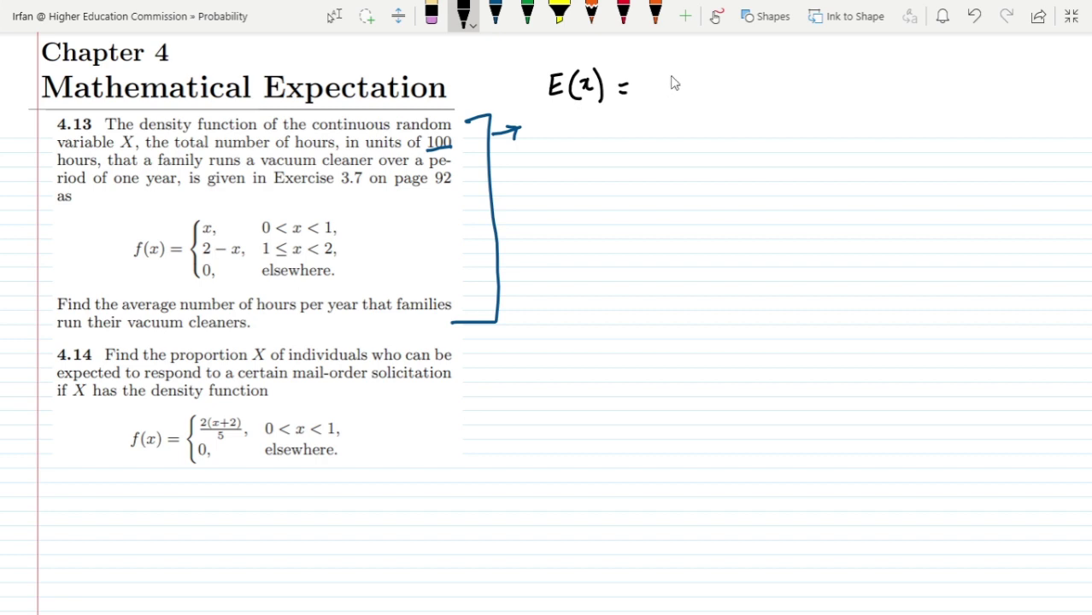
mouse_move(675, 60)
left_mouse_down()
mouse_move(658, 117)
mouse_move(643, 122)
left_mouse_up()
left_click_drag(676, 77, 684, 100)
mouse_move(726, 66)
left_mouse_down()
mouse_move(709, 110)
mouse_move(724, 85)
left_mouse_up()
mouse_move(738, 68)
left_mouse_down()
mouse_move(728, 101)
mouse_move(758, 83)
mouse_move(757, 101)
left_mouse_up()
mouse_move(783, 81)
left_mouse_down()
mouse_move(772, 94)
mouse_move(792, 100)
mouse_move(806, 81)
mouse_move(805, 96)
left_mouse_up()
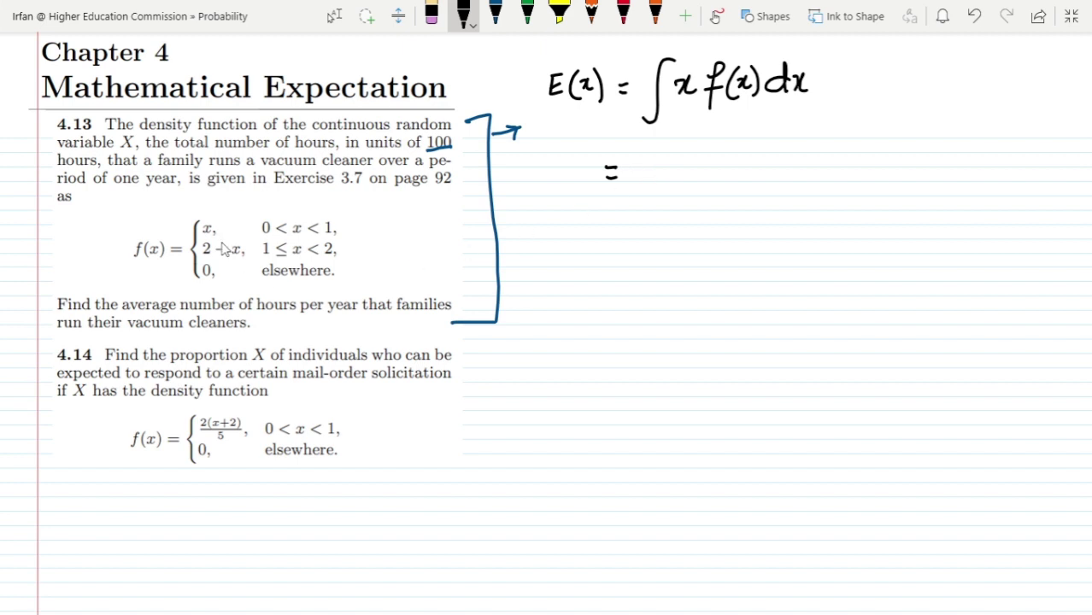
Start the second line with ∫ x·x and tick the x piece of the density
mouse_move(677, 160)
left_mouse_down()
mouse_move(651, 206)
mouse_move(651, 236)
mouse_move(658, 222)
left_mouse_up()
left_click_drag(678, 175, 677, 196)
left_click_drag(209, 213, 224, 208)
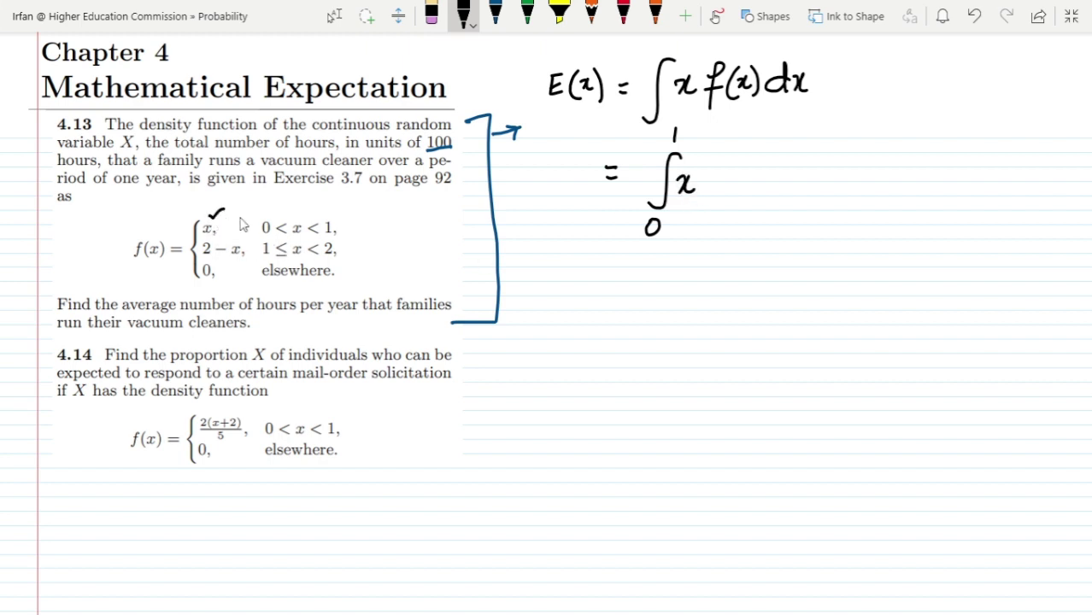
left_click(703, 189)
left_click_drag(709, 175, 709, 195)
Draw orange arrows linking x and f(x) to the x·x integrand
left_click(655, 13)
mouse_move(677, 101)
left_mouse_down()
mouse_move(706, 140)
mouse_move(689, 168)
left_mouse_up()
left_click_drag(718, 107, 744, 105)
left_click_drag(737, 109, 725, 164)
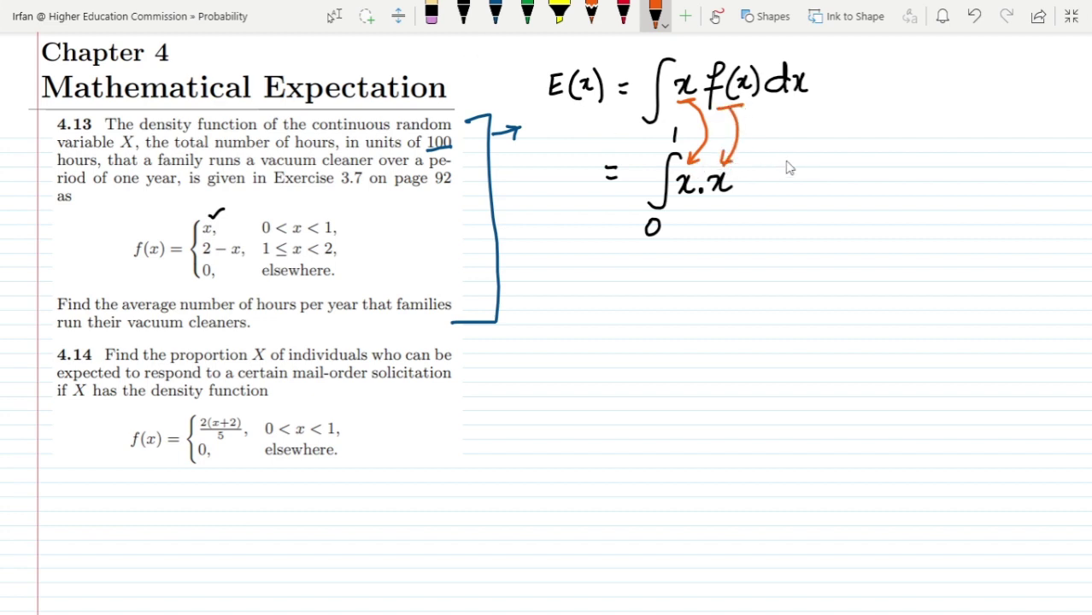
left_click(464, 12)
Complete the line as ∫ x·x dx + ∫₁² x·(2−x) dx in black
mouse_move(755, 182)
left_mouse_down()
mouse_move(745, 199)
mouse_move(792, 188)
mouse_move(801, 191)
mouse_move(793, 202)
left_mouse_up()
mouse_move(833, 154)
left_mouse_down()
mouse_move(812, 214)
mouse_move(794, 226)
left_mouse_up()
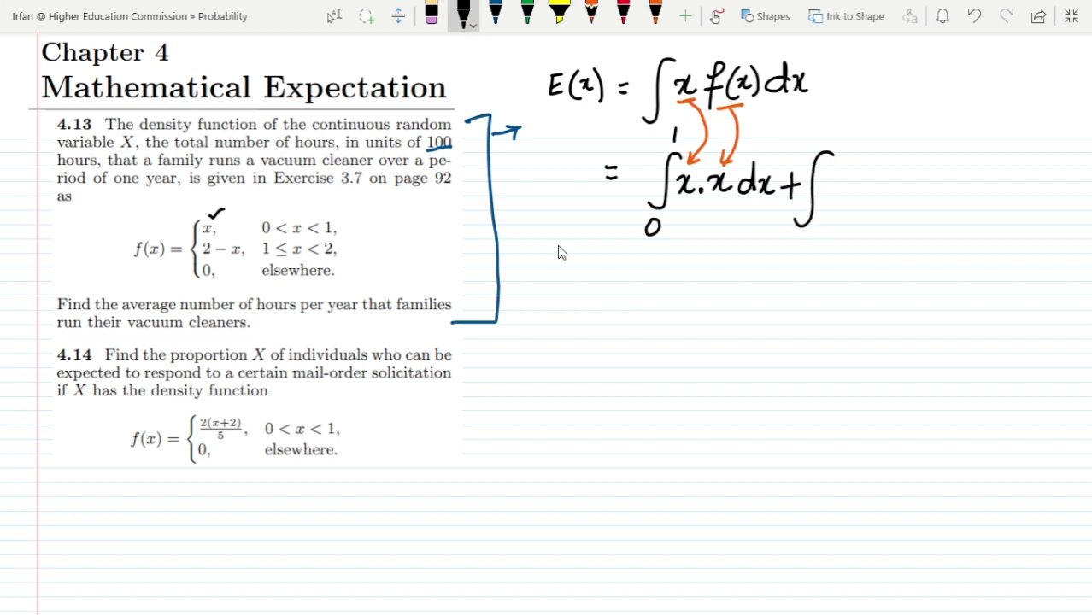
mouse_move(825, 179)
left_mouse_down()
mouse_move(841, 199)
mouse_move(831, 203)
left_mouse_up()
left_click(853, 189)
mouse_move(869, 169)
left_mouse_down()
mouse_move(866, 199)
mouse_move(894, 187)
left_mouse_up()
mouse_move(897, 177)
left_mouse_down()
mouse_move(912, 195)
mouse_move(900, 197)
mouse_move(922, 203)
left_mouse_up()
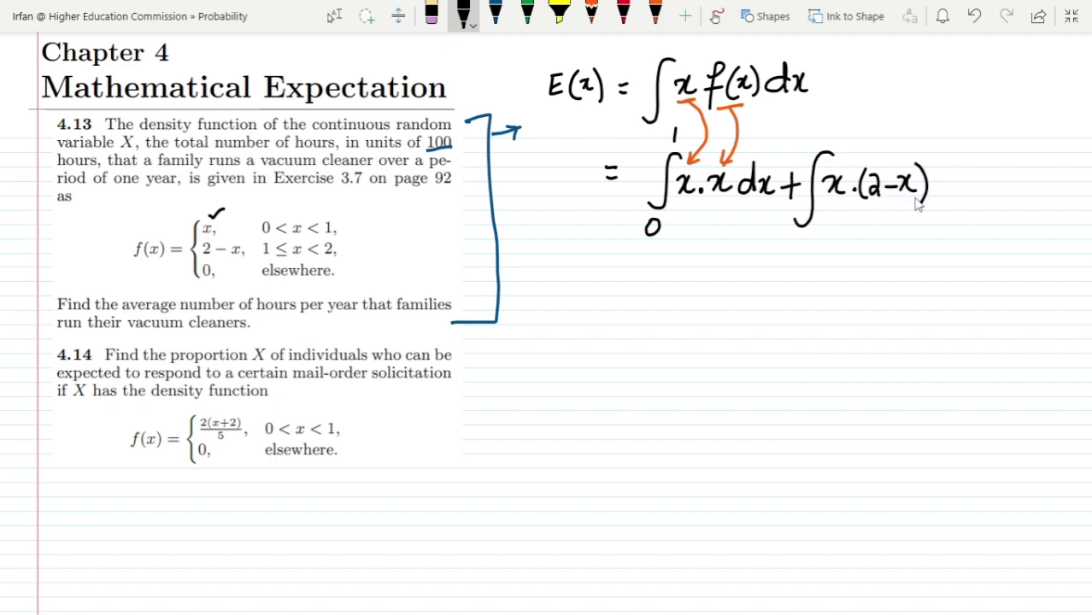
left_click_drag(806, 233, 806, 249)
left_click_drag(817, 129, 828, 142)
mouse_move(948, 183)
left_mouse_down()
mouse_move(944, 196)
mouse_move(957, 200)
left_mouse_up()
left_click_drag(955, 178, 970, 199)
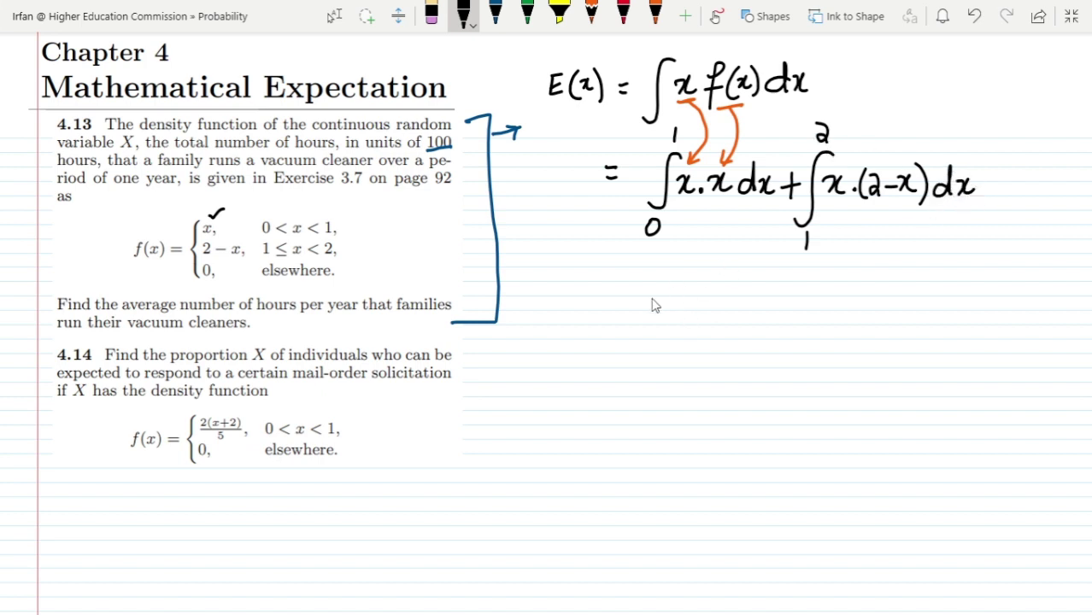
Begin the third line with = ∫₀¹ x² dx +
left_click_drag(605, 277, 618, 285)
mouse_move(670, 256)
left_mouse_down()
mouse_move(641, 310)
mouse_move(655, 317)
left_mouse_up()
mouse_move(670, 274)
left_mouse_down()
mouse_move(685, 289)
mouse_move(694, 267)
mouse_move(711, 288)
left_mouse_up()
mouse_move(716, 261)
left_mouse_down()
mouse_move(716, 289)
mouse_move(731, 288)
left_mouse_up()
mouse_move(731, 272)
left_mouse_down()
mouse_move(721, 288)
mouse_move(746, 290)
mouse_move(753, 277)
mouse_move(763, 333)
left_mouse_up()
Finish the third line with ∫₁² (2x−x²) dx
left_click_drag(759, 236, 770, 247)
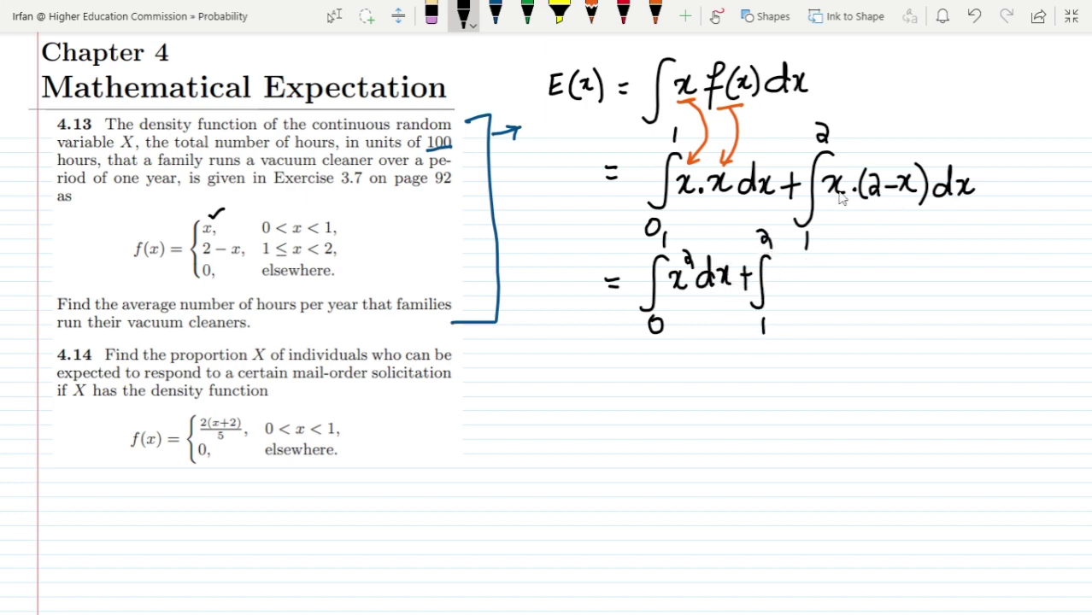
mouse_move(779, 277)
left_mouse_down()
mouse_move(834, 269)
mouse_move(843, 287)
mouse_move(848, 265)
mouse_move(864, 304)
left_mouse_up()
left_click_drag(781, 263, 777, 297)
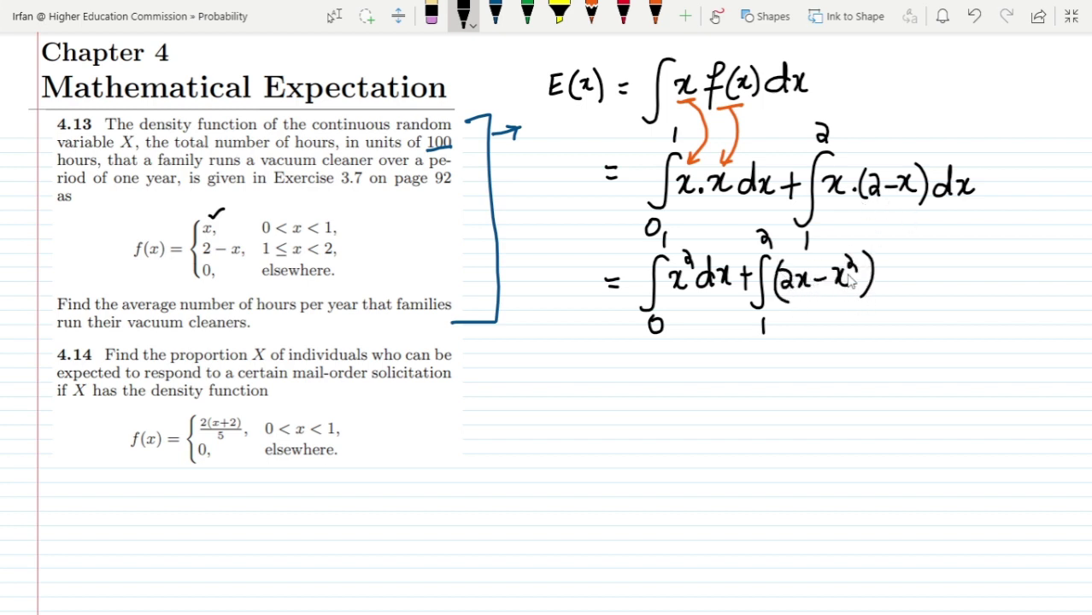
mouse_move(883, 276)
left_mouse_down()
mouse_move(888, 295)
mouse_move(906, 287)
left_mouse_up()
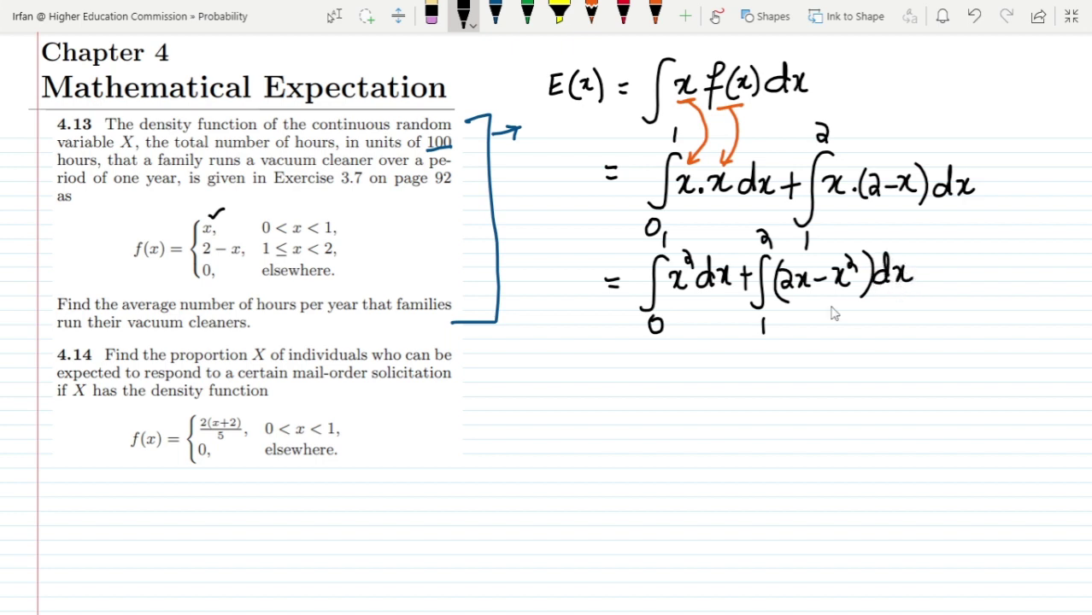
Start a new line with = x³/3 evaluated from 0 to 1, followed by a plus
left_click_drag(595, 375, 609, 373)
left_click_drag(601, 382, 612, 389)
mouse_move(634, 359)
left_mouse_down()
mouse_move(644, 381)
mouse_move(653, 364)
mouse_move(646, 408)
left_mouse_up()
mouse_move(672, 343)
left_mouse_down()
mouse_move(670, 401)
mouse_move(690, 419)
mouse_move(686, 349)
mouse_move(712, 376)
left_mouse_up()
left_click_drag(704, 367, 704, 389)
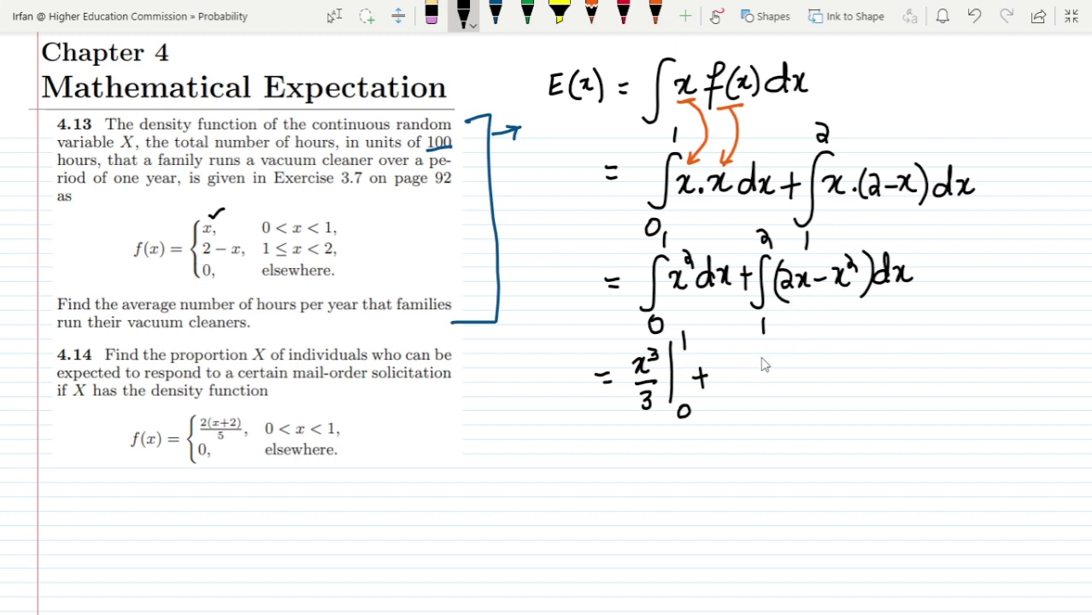
Write 2·x²/2|₁² − x³/3|₁² after the first antiderivative
mouse_move(720, 365)
left_mouse_down()
mouse_move(737, 383)
mouse_move(756, 381)
mouse_move(768, 352)
mouse_move(775, 369)
mouse_move(760, 402)
mouse_move(772, 412)
left_mouse_up()
left_click_drag(788, 343, 794, 421)
left_click_drag(799, 338, 833, 371)
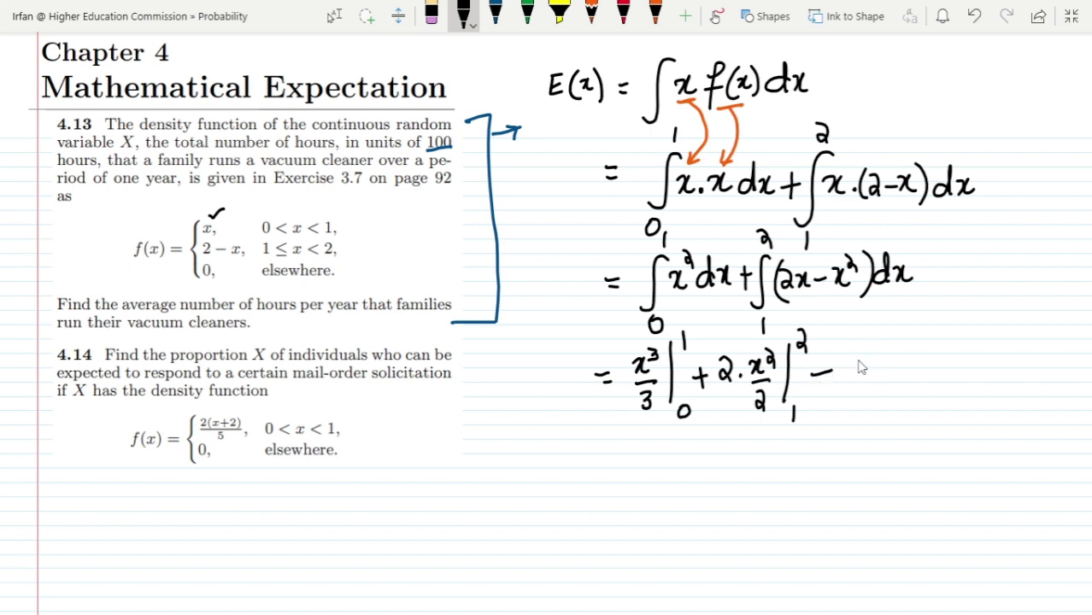
mouse_move(852, 355)
left_mouse_down()
mouse_move(870, 374)
mouse_move(876, 357)
mouse_move(861, 412)
left_mouse_up()
mouse_move(897, 334)
left_mouse_down()
mouse_move(897, 412)
mouse_move(906, 417)
mouse_move(919, 348)
left_mouse_up()
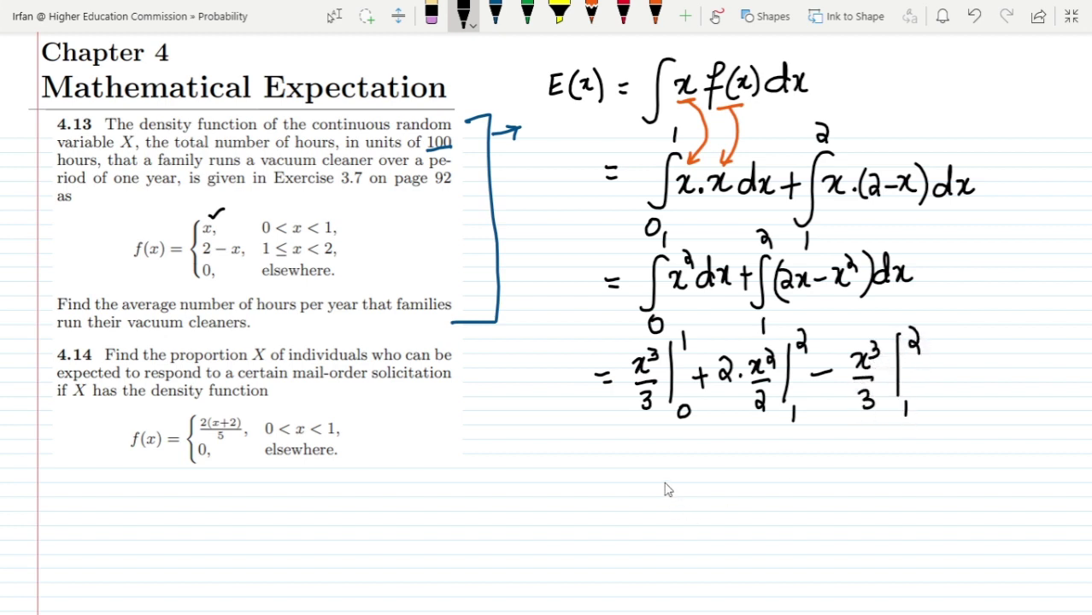
Begin the next line with = 1/3 + and cancel the 2s in 2·x²/2
left_click_drag(596, 455, 606, 455)
left_click_drag(597, 461, 643, 460)
mouse_move(632, 465)
left_mouse_down()
mouse_move(651, 463)
mouse_move(654, 487)
mouse_move(643, 485)
left_mouse_up()
left_click_drag(665, 447, 665, 473)
mouse_move(728, 363)
left_mouse_down()
mouse_move(718, 391)
mouse_move(752, 419)
left_mouse_up()
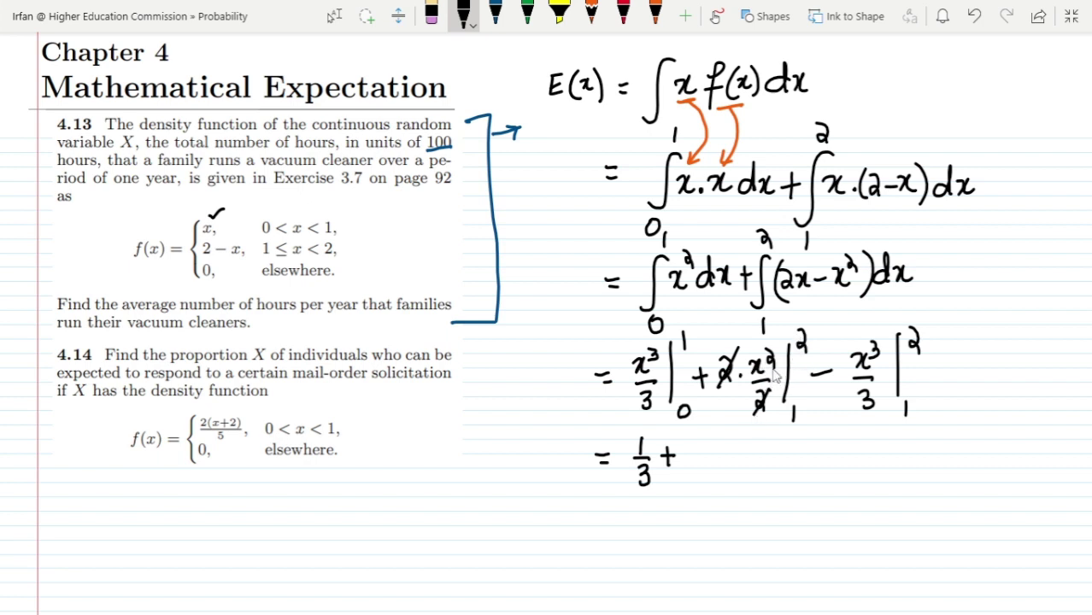
Continue the line as 1/3 + 3 − 1/3(7)
mouse_move(690, 434)
left_mouse_down()
mouse_move(697, 461)
mouse_move(731, 449)
left_mouse_up()
left_click_drag(752, 431, 752, 459)
mouse_move(740, 468)
left_mouse_down()
mouse_move(760, 466)
mouse_move(747, 487)
left_mouse_up()
left_click_drag(781, 437, 779, 468)
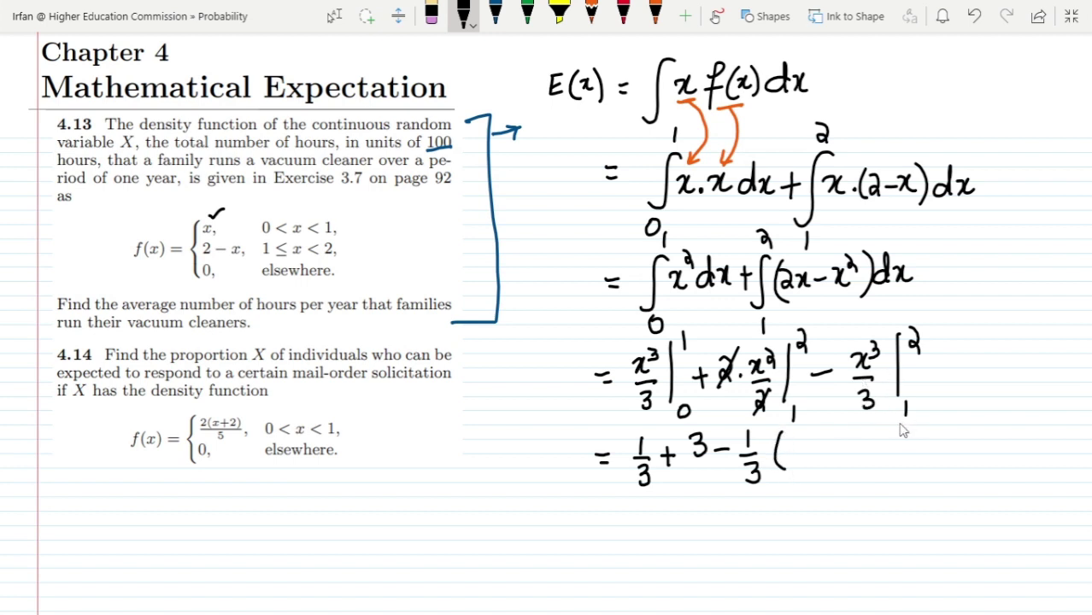
left_click_drag(799, 442, 800, 467)
left_click_drag(811, 424, 814, 468)
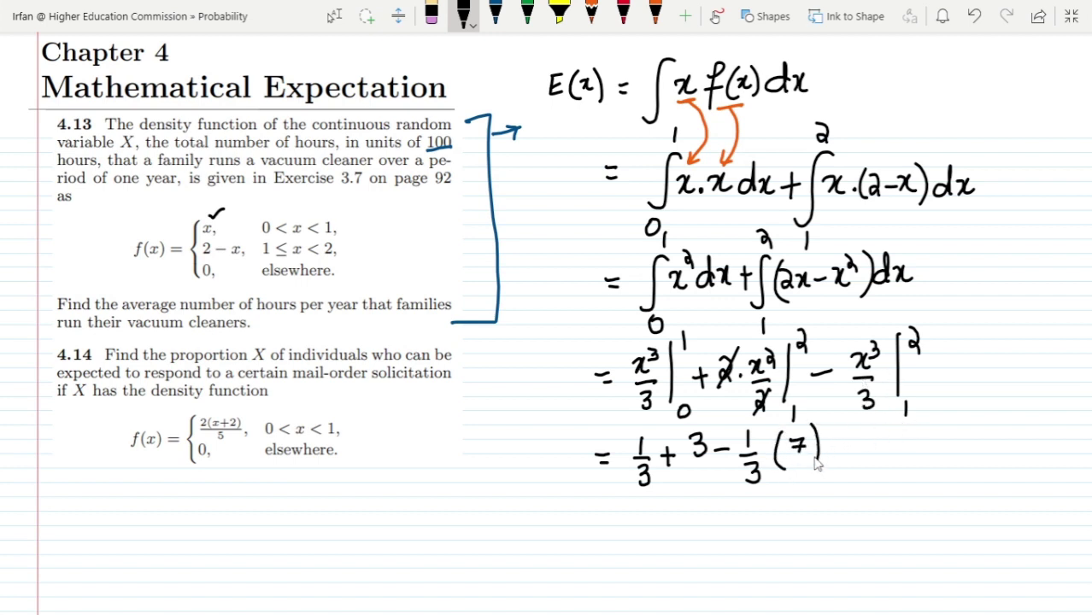
Write = 1/3 + 3 − 7/3 = (1+9−7)/3 = 3/3 = 1 and box the 1 in orange
mouse_move(601, 527)
left_mouse_down()
mouse_move(620, 535)
mouse_move(648, 523)
mouse_move(649, 547)
mouse_move(683, 517)
left_mouse_up()
mouse_move(674, 509)
left_mouse_down()
mouse_move(675, 530)
mouse_move(696, 511)
mouse_move(687, 523)
mouse_move(739, 511)
mouse_move(750, 515)
mouse_move(743, 534)
mouse_move(783, 510)
left_mouse_up()
mouse_move(770, 517)
left_mouse_down()
mouse_move(882, 514)
mouse_move(843, 547)
left_mouse_up()
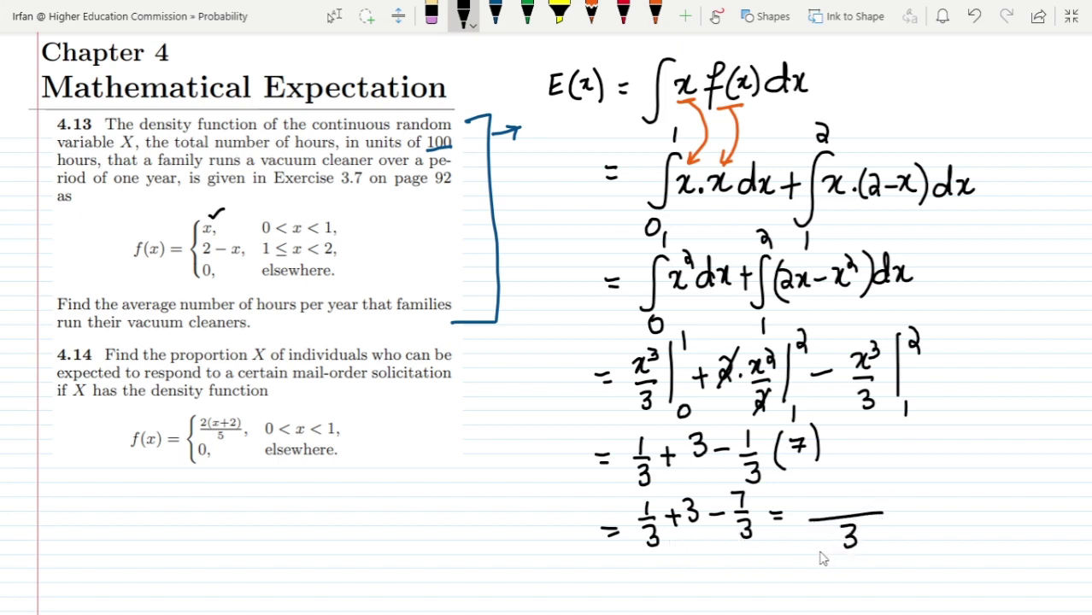
mouse_move(814, 493)
left_mouse_down()
mouse_move(820, 514)
mouse_move(842, 502)
left_mouse_up()
mouse_move(831, 490)
left_mouse_down()
mouse_move(831, 513)
mouse_move(857, 498)
mouse_move(854, 513)
mouse_move(876, 499)
mouse_move(888, 507)
left_mouse_up()
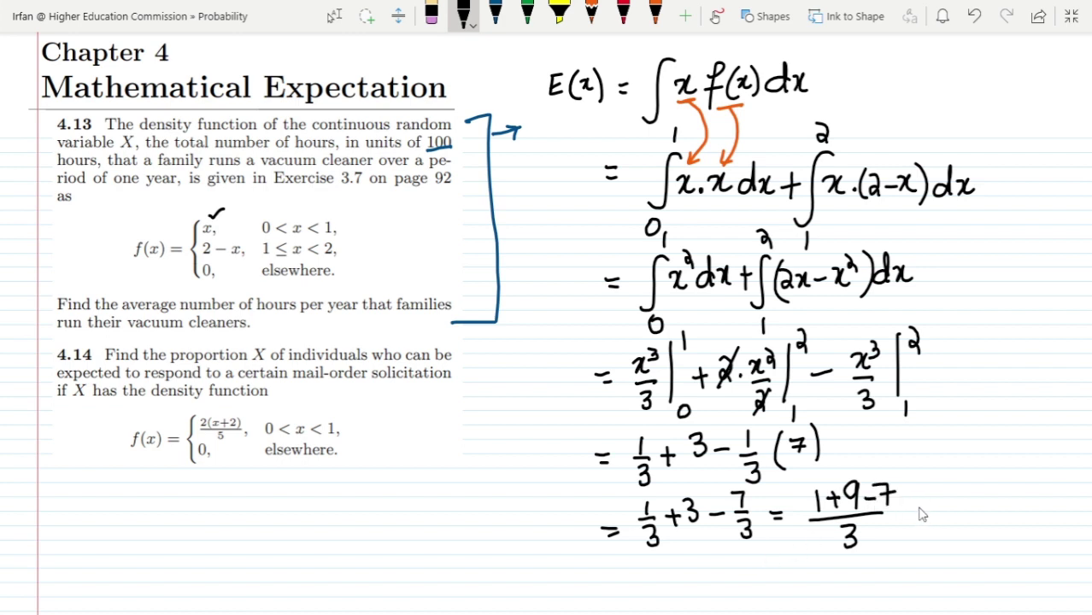
left_click_drag(903, 506, 922, 510)
mouse_move(939, 485)
left_mouse_down()
mouse_move(942, 506)
mouse_move(960, 511)
mouse_move(942, 538)
left_mouse_up()
left_click_drag(974, 504, 1004, 503)
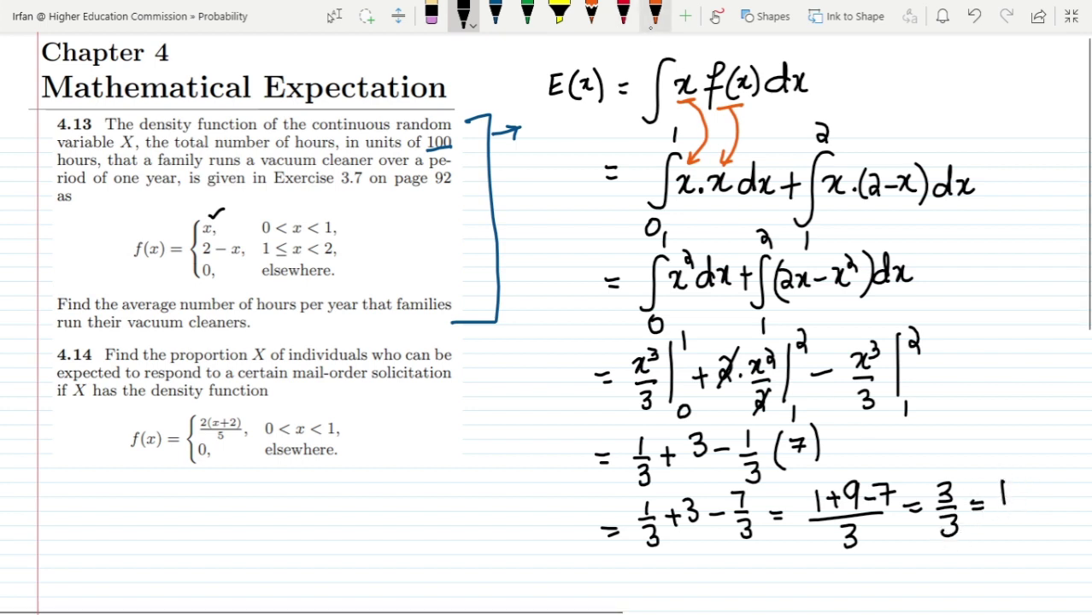
left_click(655, 14)
mouse_move(982, 472)
left_mouse_down()
mouse_move(984, 532)
mouse_move(1026, 480)
mouse_move(984, 521)
left_mouse_up()
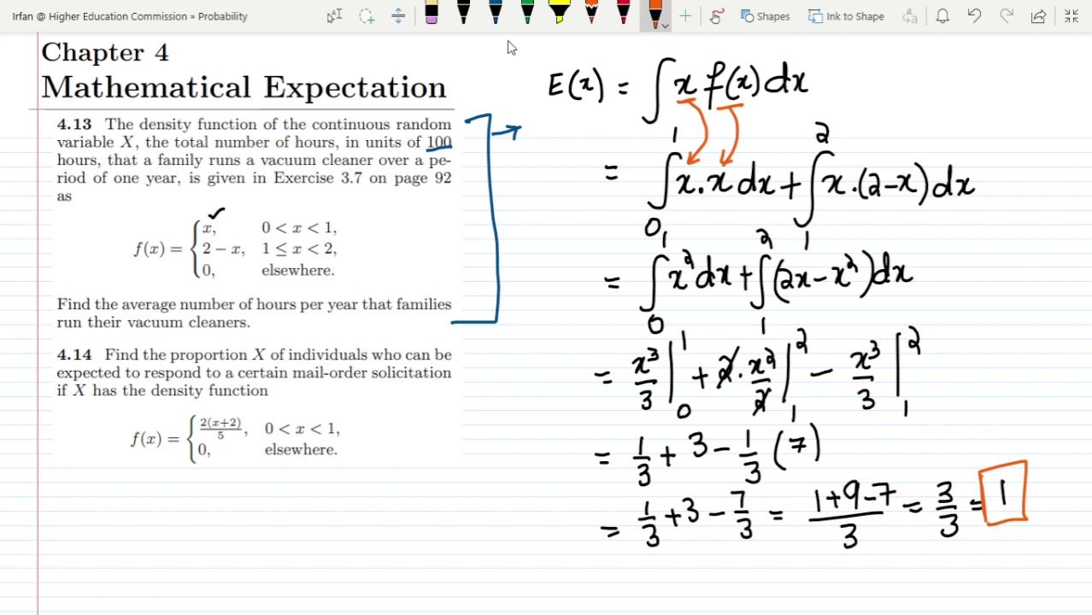
Write 'Avg No. of hours = 100×1 = 100' below problem 4.14, erasing a stray stroke
left_click(462, 13)
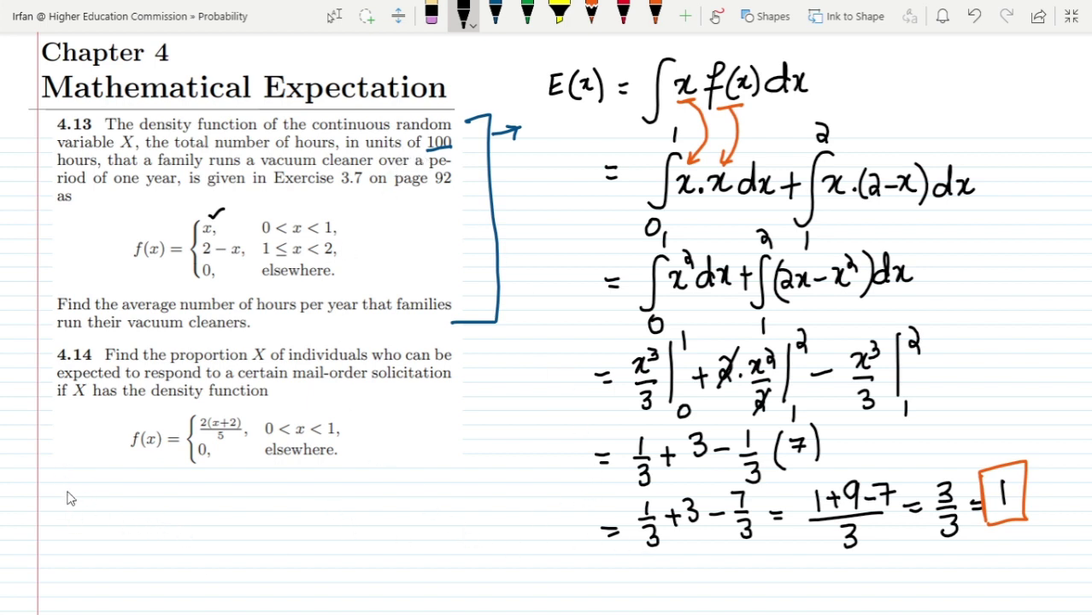
mouse_move(55, 512)
left_mouse_down()
mouse_move(64, 489)
mouse_move(77, 511)
mouse_move(105, 505)
mouse_move(83, 533)
left_mouse_up()
mouse_move(125, 499)
left_mouse_down()
mouse_move(147, 490)
mouse_move(184, 509)
mouse_move(180, 537)
mouse_move(202, 502)
mouse_move(207, 517)
mouse_move(285, 508)
left_mouse_up()
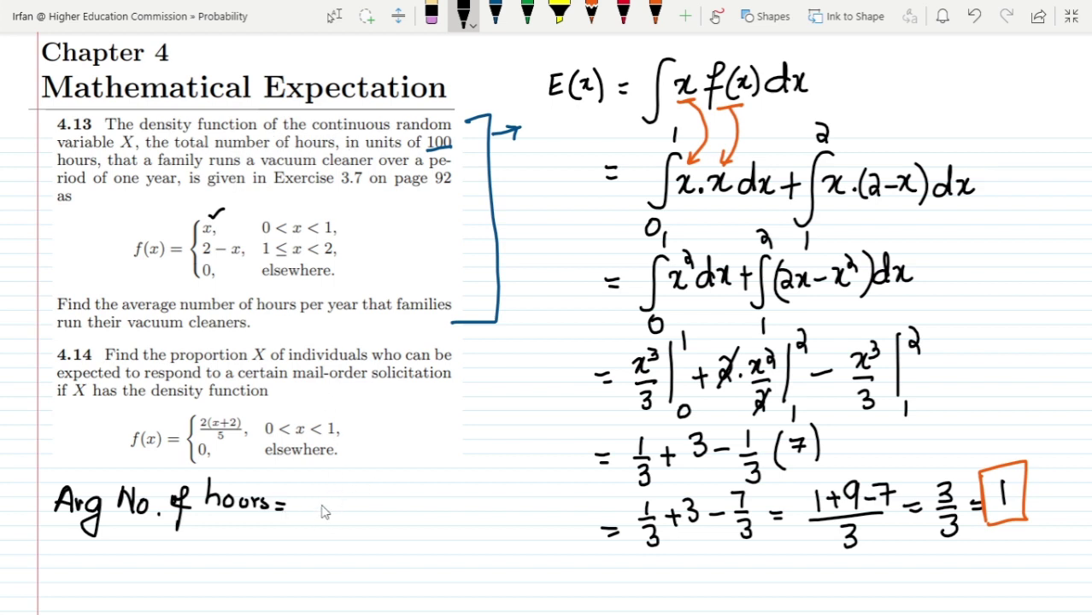
mouse_move(304, 492)
left_mouse_down()
mouse_move(364, 516)
mouse_move(388, 507)
mouse_move(388, 482)
mouse_move(406, 486)
mouse_move(413, 517)
mouse_move(412, 499)
mouse_move(433, 481)
mouse_move(430, 519)
mouse_move(381, 499)
mouse_move(388, 483)
mouse_move(425, 485)
mouse_move(427, 517)
left_mouse_up()
left_click(430, 13)
left_click(463, 13)
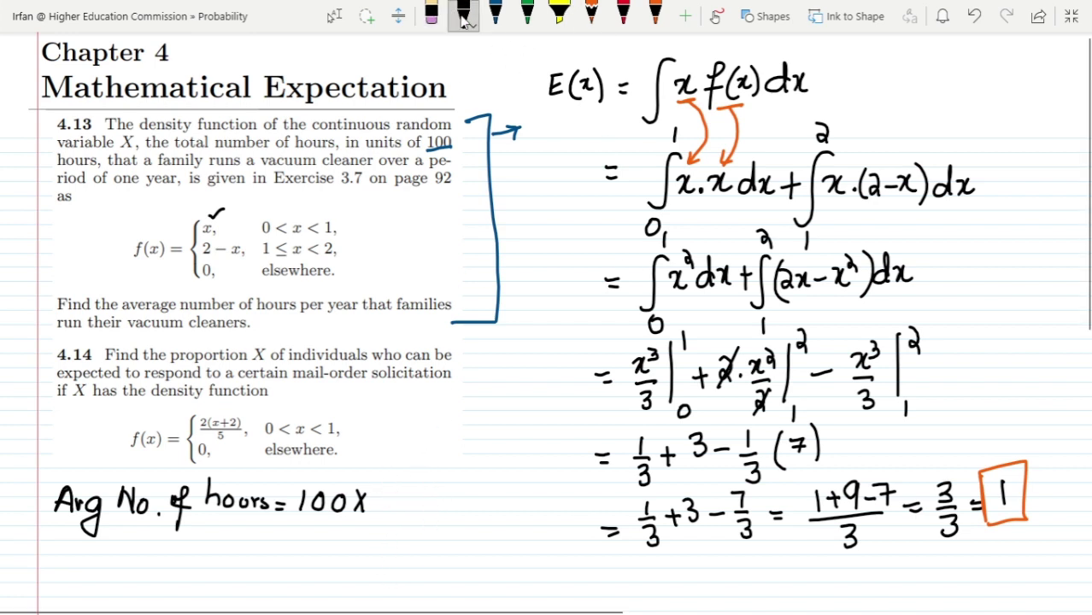
mouse_move(378, 492)
left_mouse_down()
mouse_move(387, 485)
mouse_move(386, 511)
mouse_move(419, 499)
mouse_move(420, 509)
mouse_move(444, 511)
left_mouse_up()
mouse_move(462, 494)
left_mouse_down()
mouse_move(454, 505)
mouse_move(465, 495)
left_mouse_up()
mouse_move(481, 494)
left_mouse_down()
mouse_move(472, 507)
mouse_move(482, 495)
left_mouse_up()
Box the 100 result in red, then erase the 4.13 working below the formula
left_click(623, 13)
mouse_move(411, 521)
left_mouse_down()
mouse_move(413, 470)
mouse_move(491, 523)
mouse_move(413, 528)
left_mouse_up()
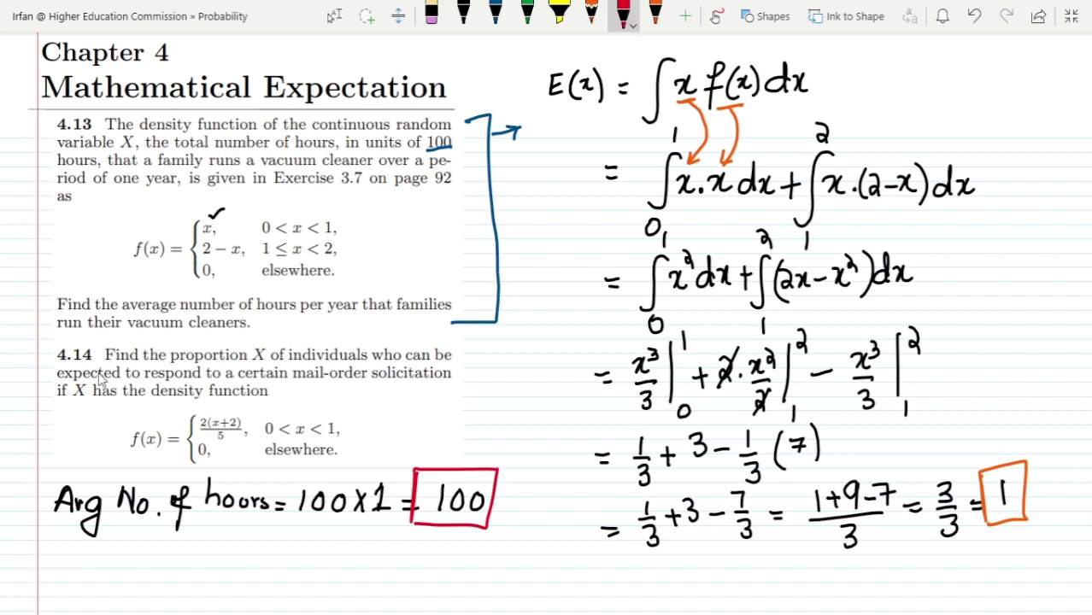
left_click(431, 16)
mouse_move(658, 128)
left_mouse_down()
mouse_move(677, 152)
mouse_move(812, 180)
left_mouse_up()
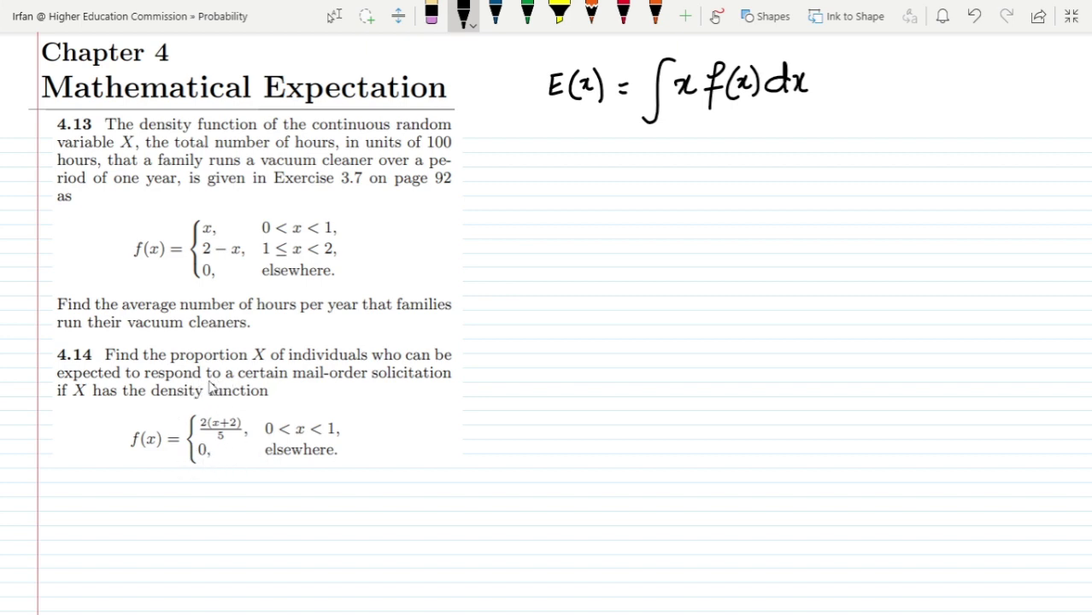
Underbrace E(x) = ∫x f(x)dx in blue and bracket 4.14 with an arrow up to it
left_click(495, 13)
left_click(550, 121)
mouse_move(549, 123)
left_mouse_down()
mouse_move(653, 140)
mouse_move(798, 137)
mouse_move(798, 109)
left_mouse_up()
mouse_move(448, 334)
left_mouse_down()
mouse_move(470, 354)
mouse_move(464, 446)
mouse_move(436, 453)
left_mouse_up()
mouse_move(465, 361)
left_mouse_down()
mouse_move(503, 357)
mouse_move(500, 185)
mouse_move(551, 194)
mouse_move(537, 201)
left_mouse_up()
left_click(464, 13)
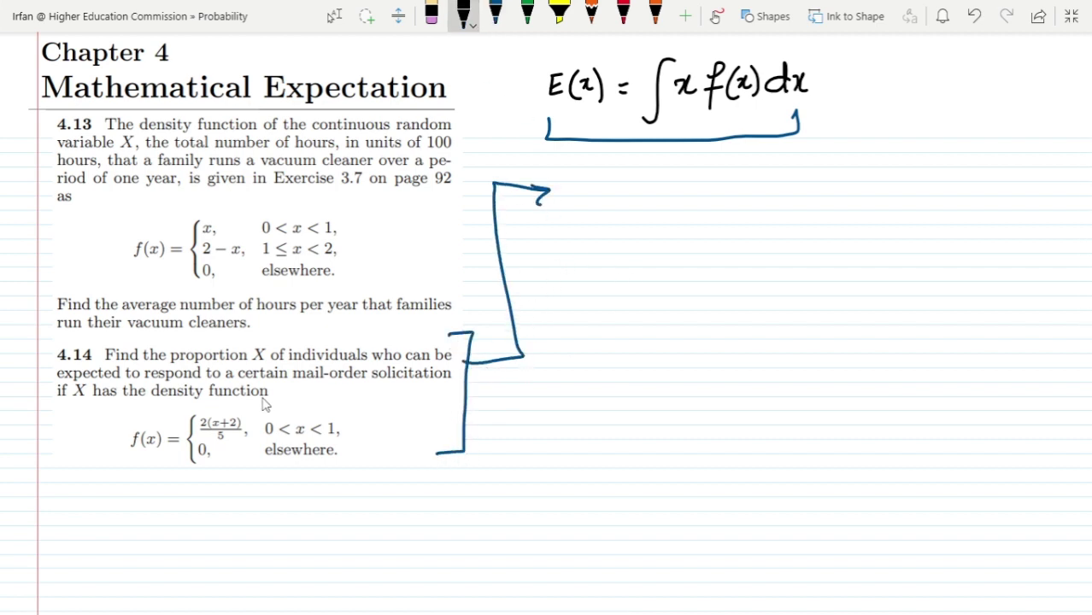
Write E(x) = ∫ x·2(x+2)/5 dx beside the blue arrow
mouse_move(577, 185)
left_mouse_down()
mouse_move(580, 194)
mouse_move(607, 178)
mouse_move(619, 206)
mouse_move(636, 214)
mouse_move(658, 190)
left_mouse_up()
left_click_drag(645, 198, 659, 198)
left_click_drag(706, 164, 673, 239)
left_click_drag(710, 193, 737, 213)
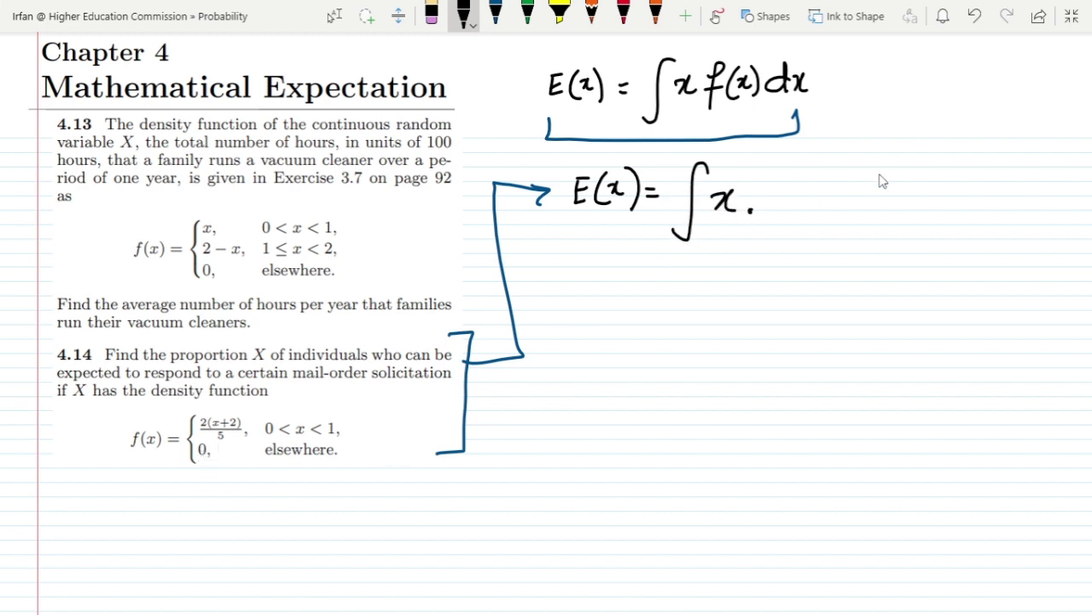
mouse_move(781, 190)
left_mouse_down()
mouse_move(783, 207)
mouse_move(810, 220)
left_mouse_up()
mouse_move(822, 188)
left_mouse_down()
mouse_move(833, 208)
mouse_move(860, 193)
mouse_move(852, 205)
left_mouse_up()
left_click_drag(858, 183, 875, 205)
left_click_drag(880, 167, 889, 205)
left_click_drag(795, 219, 852, 221)
left_click_drag(825, 229, 825, 256)
left_click_drag(824, 228, 844, 226)
mouse_move(919, 193)
left_mouse_down()
mouse_move(924, 179)
mouse_move(922, 208)
left_mouse_up()
mouse_move(928, 197)
left_mouse_down()
mouse_move(943, 208)
mouse_move(931, 210)
left_mouse_up()
Underline the 0–1 range in 4.14, add limits 0 and 1, and start = 2/5 [
left_click_drag(260, 441, 339, 437)
left_click_drag(685, 250, 684, 250)
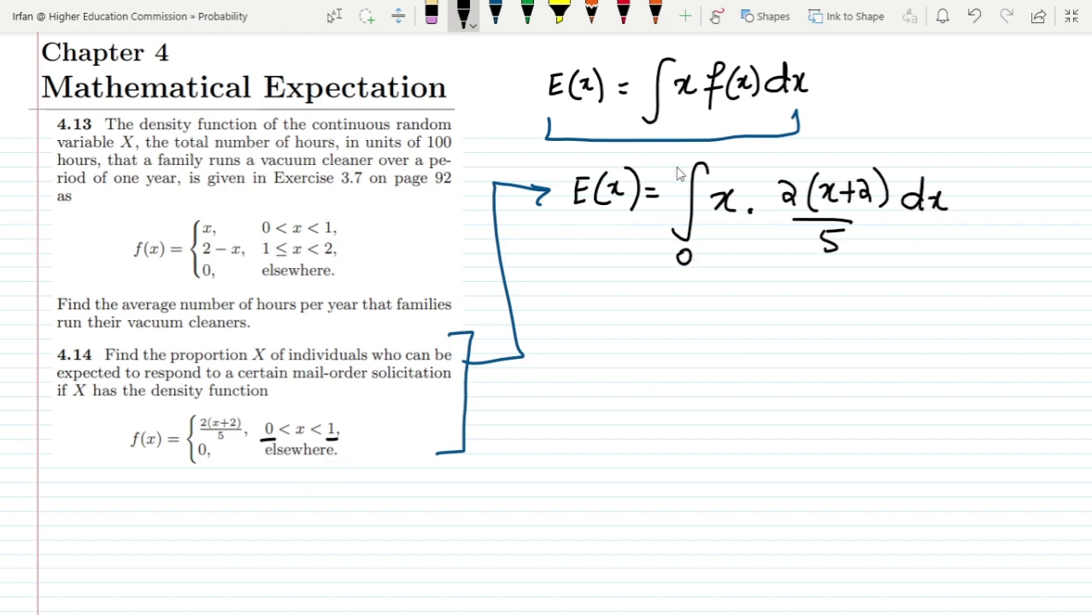
left_click_drag(626, 332, 635, 332)
left_click_drag(622, 340, 635, 340)
mouse_move(650, 304)
left_mouse_down()
mouse_move(666, 319)
mouse_move(654, 373)
mouse_move(664, 346)
left_mouse_up()
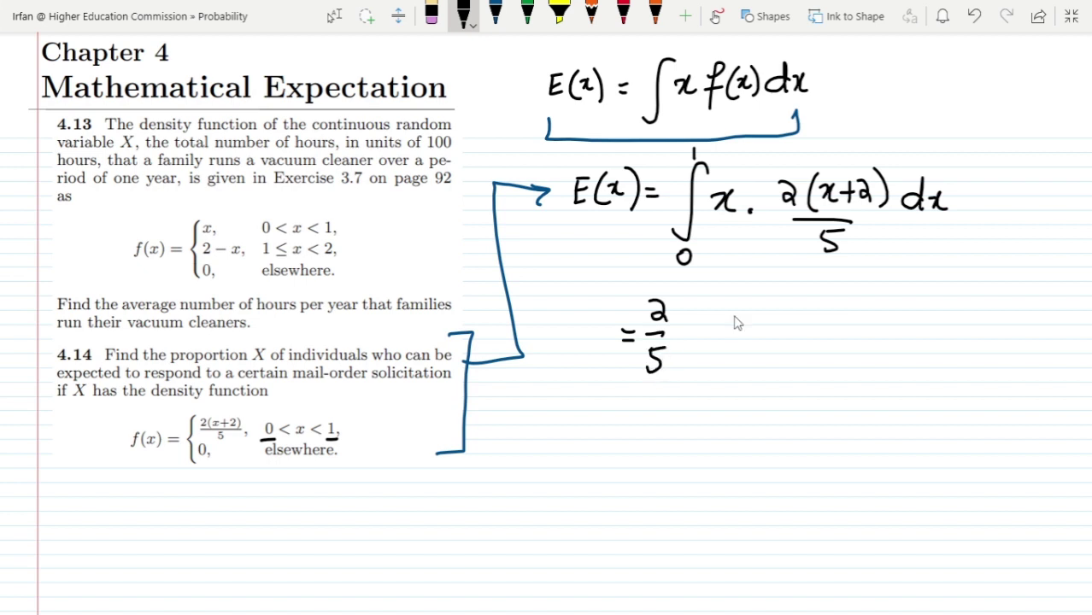
mouse_move(697, 293)
left_mouse_down()
mouse_move(692, 370)
mouse_move(700, 364)
left_mouse_up()
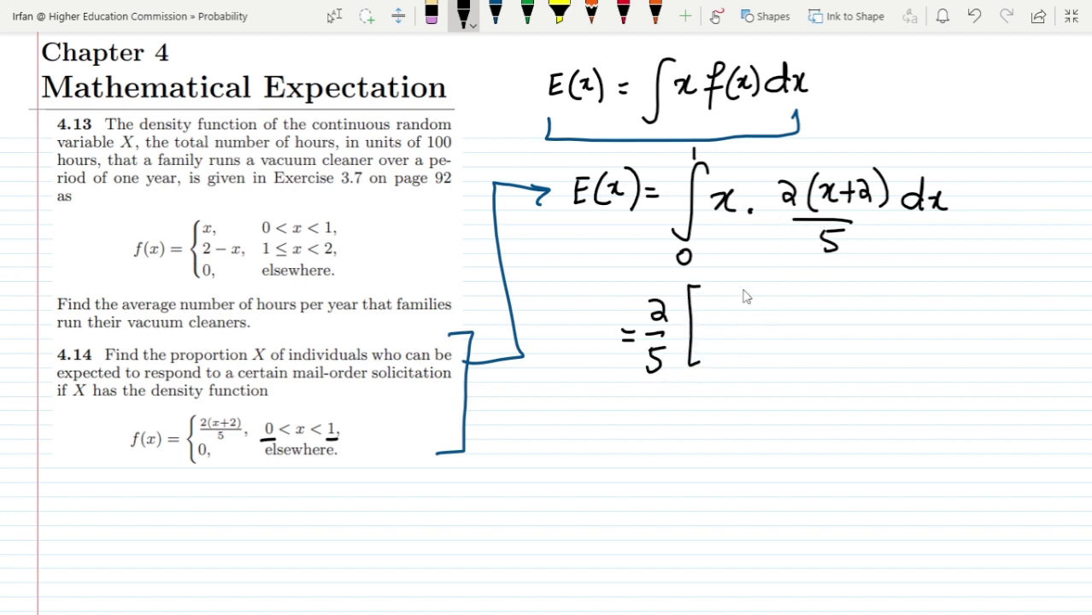